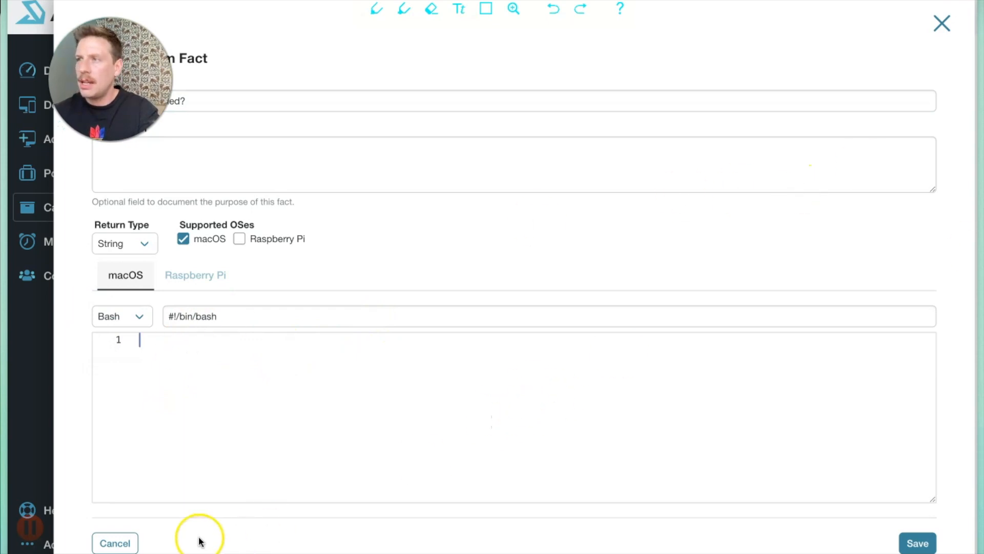
# Add a Bash script echoing "True" if "/Applications/Google Chrome.app" exists, otherwise "False", and save the fact with a Boolean return type
pyautogui.click(271, 427)
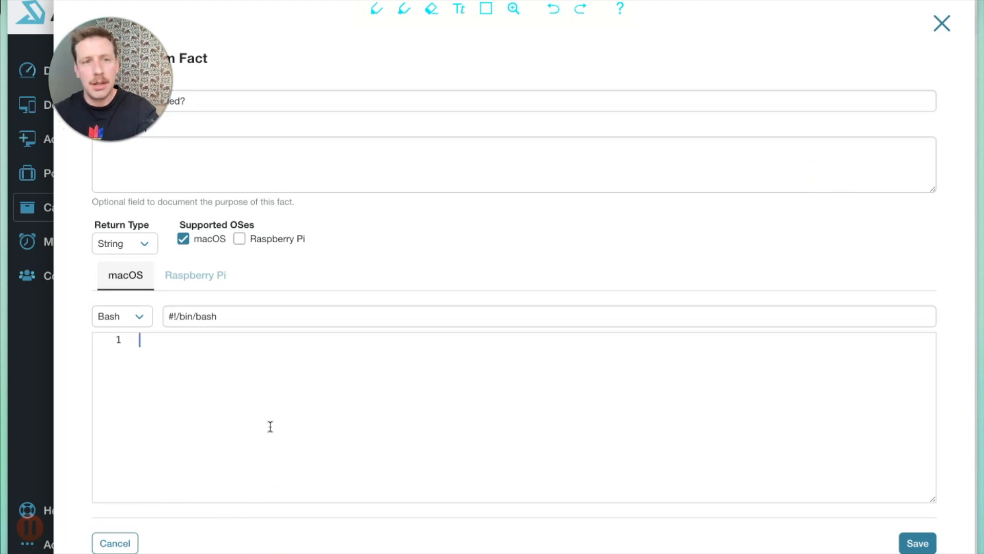
pyautogui.write('#!/bin/bash APP="/Applications/Google Chrome.app" if [ -e "$APP" ]; then echo "True" else echo "False" fi')
pyautogui.click(138, 249)
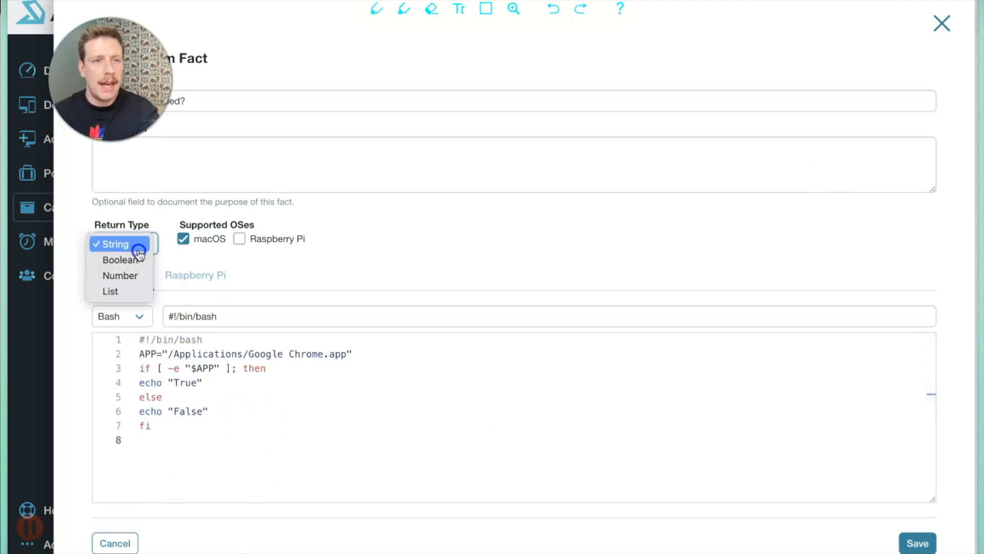
pyautogui.click(134, 259)
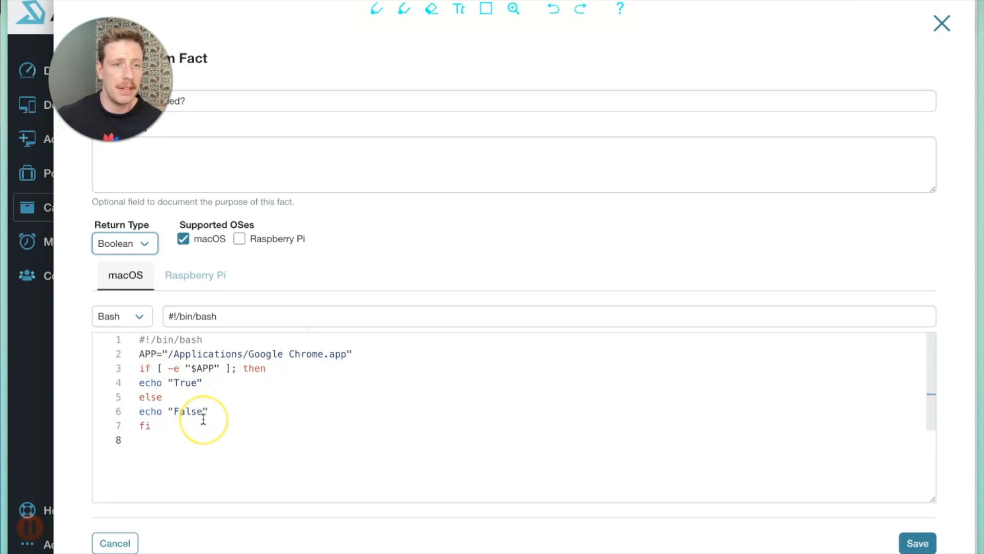
pyautogui.click(921, 544)
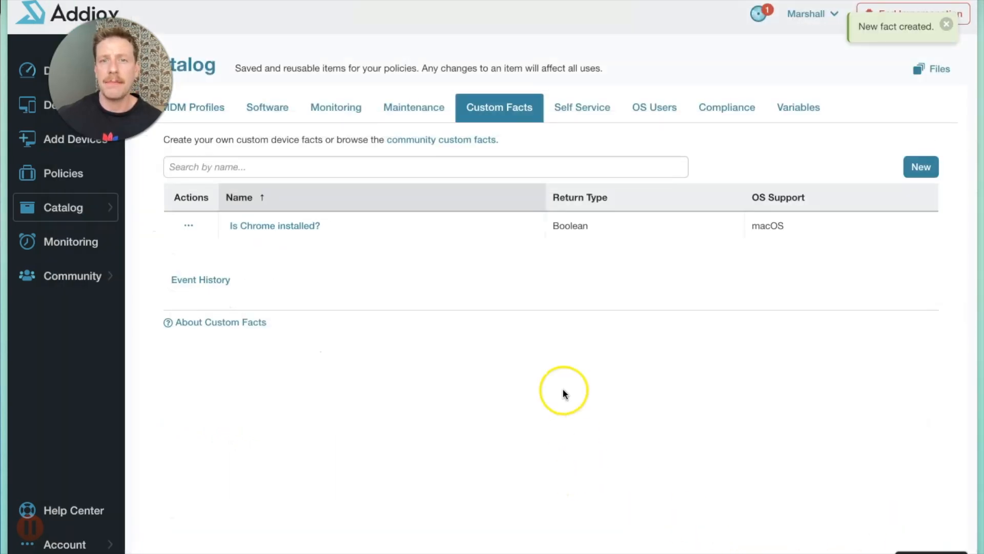
# Assign the "Is Chrome installed?" custom fact to the CranstonIT Demo Team - Internal policy and save the assignment
pyautogui.click(189, 226)
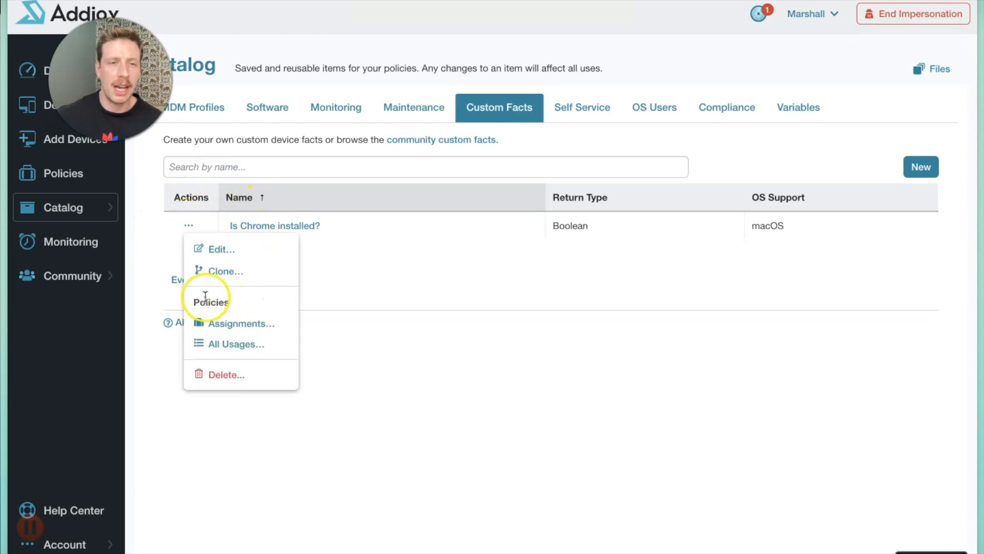
pyautogui.click(231, 323)
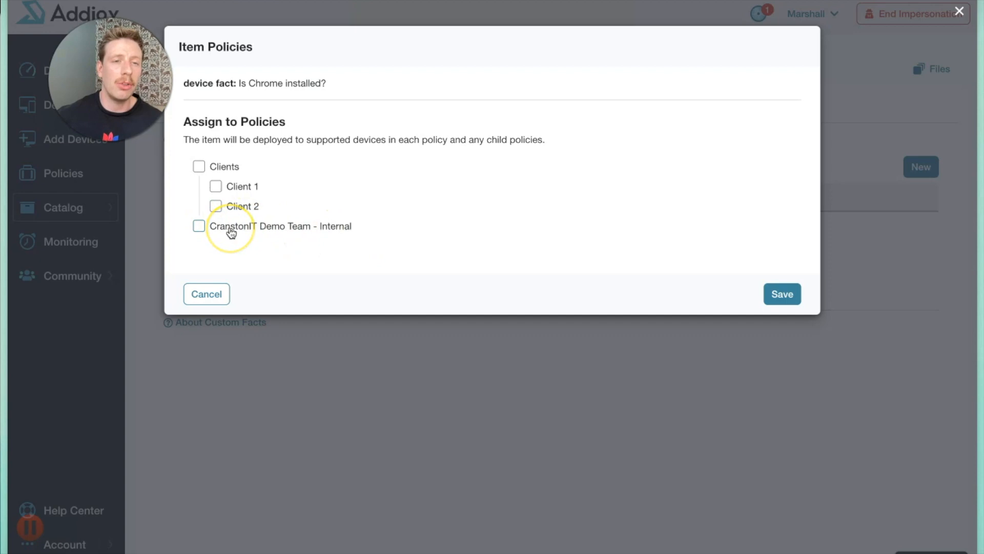
pyautogui.click(198, 226)
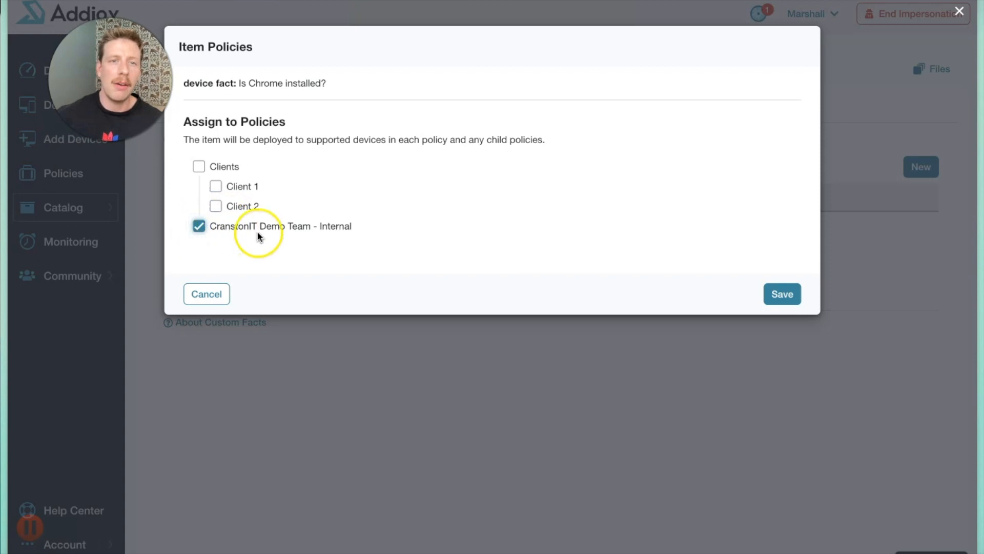
pyautogui.click(781, 295)
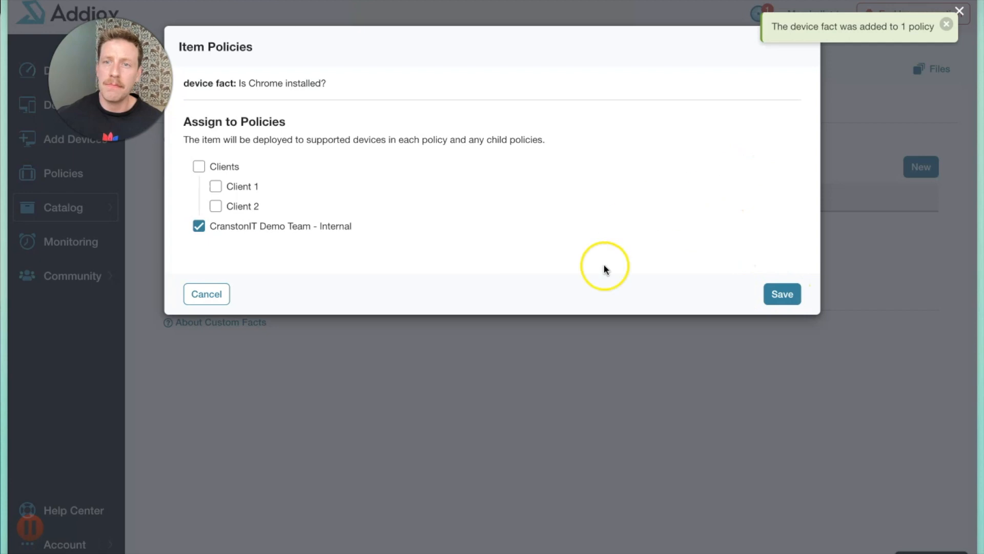
pyautogui.click(757, 369)
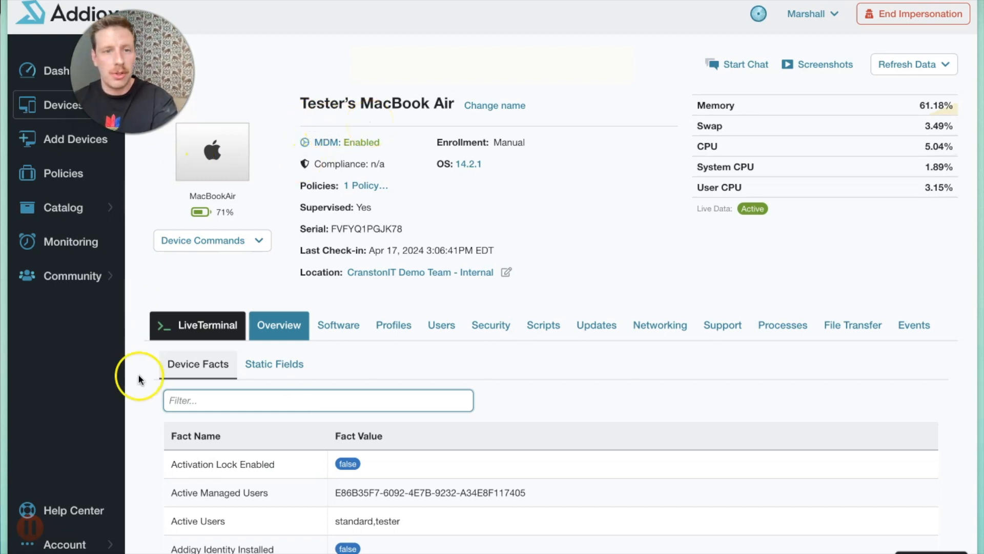
pyautogui.click(275, 324)
pyautogui.click(187, 402)
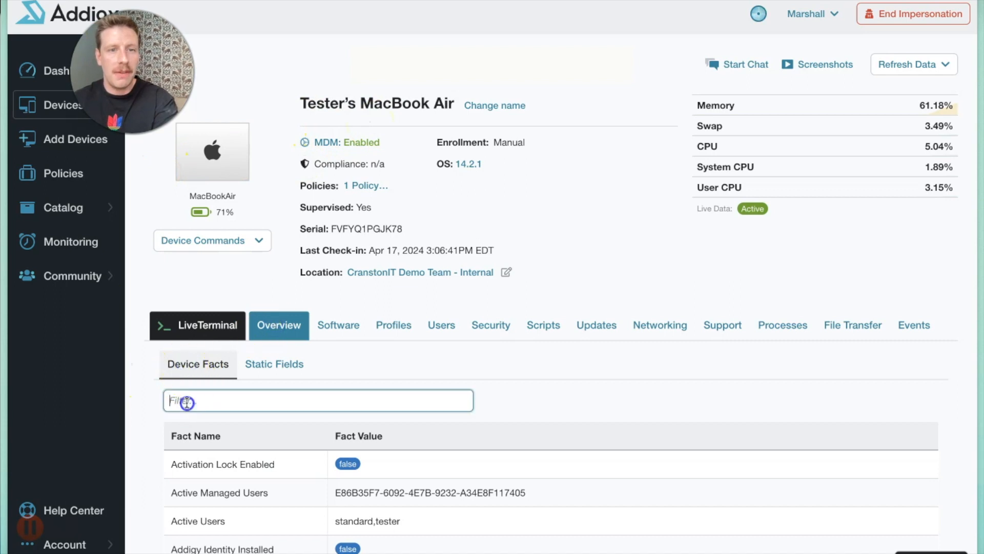
pyautogui.write('cho')
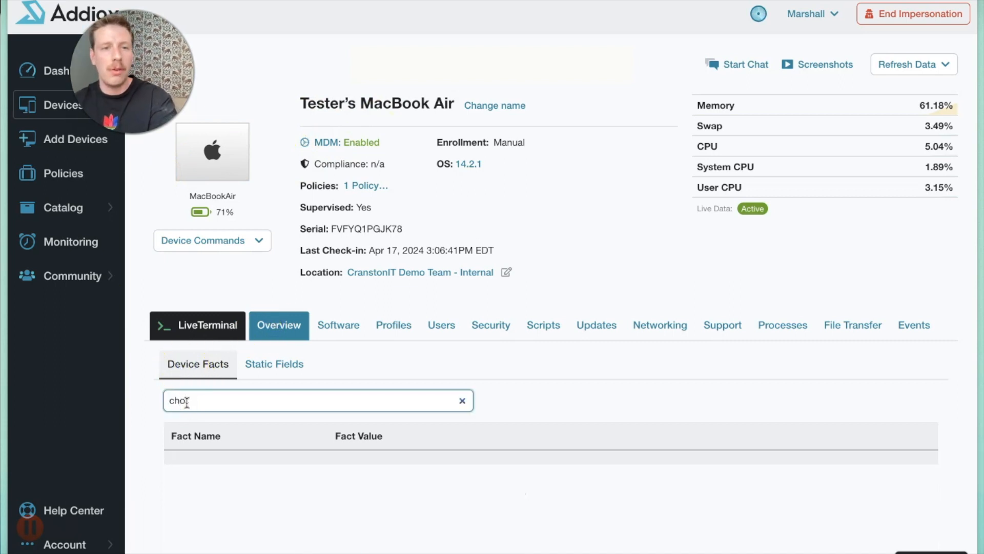
pyautogui.press('BackSpace')
pyautogui.write('ro')
pyautogui.moveTo(175, 464); pyautogui.dragTo(254, 465)
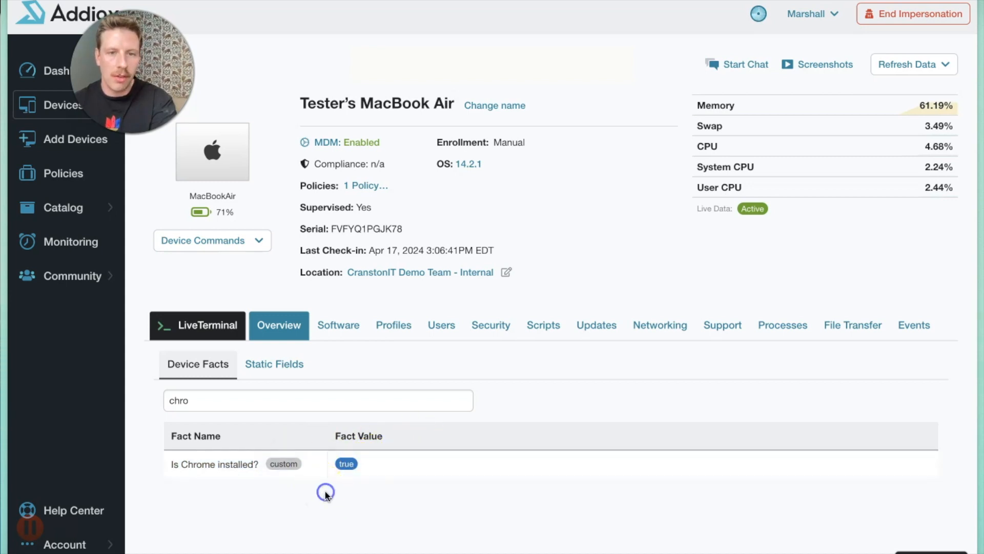
pyautogui.click(257, 402)
pyautogui.doubleClick(257, 404)
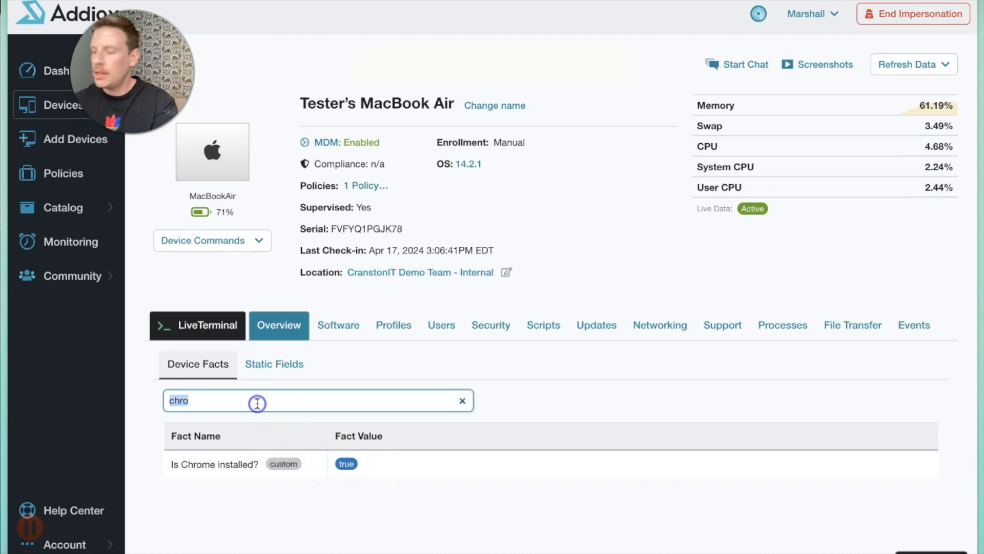
pyautogui.press('BackSpace')
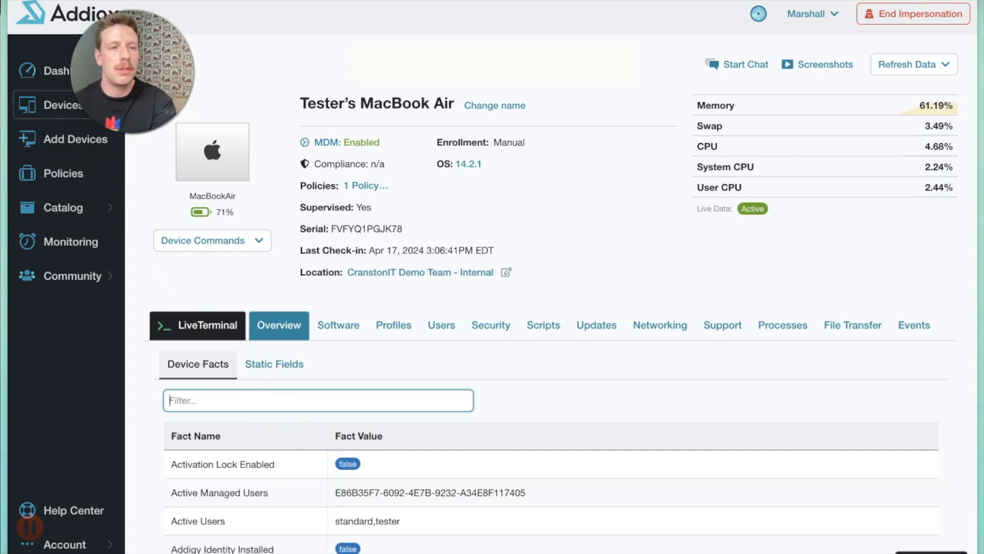
# Create an empty top-level policy named "Chrome Patch"
pyautogui.click(64, 180)
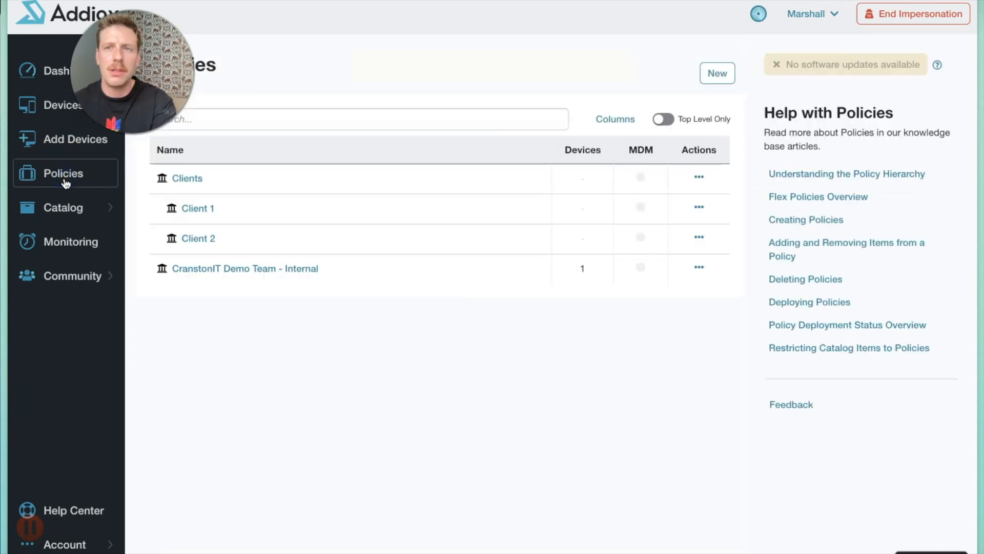
pyautogui.click(719, 74)
pyautogui.click(418, 109)
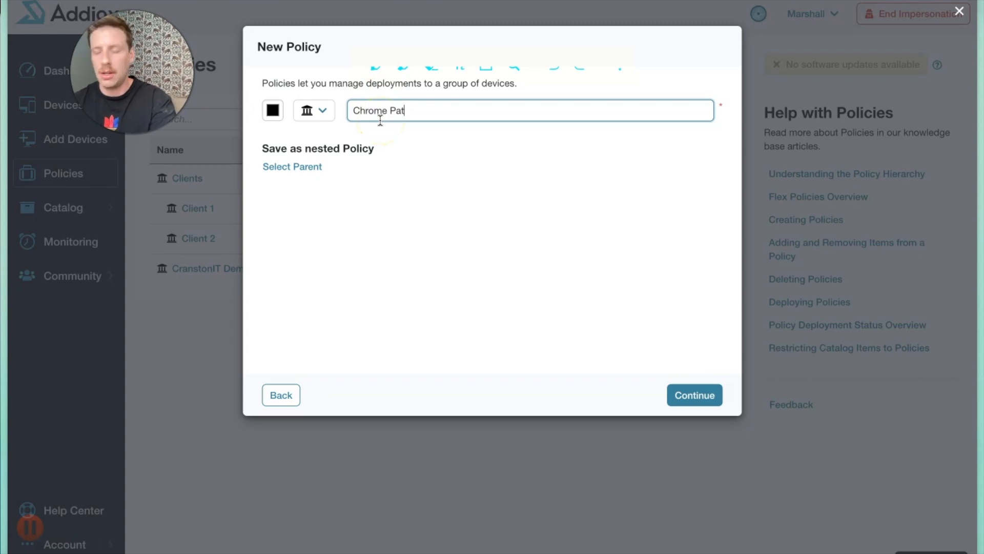
pyautogui.click(695, 395)
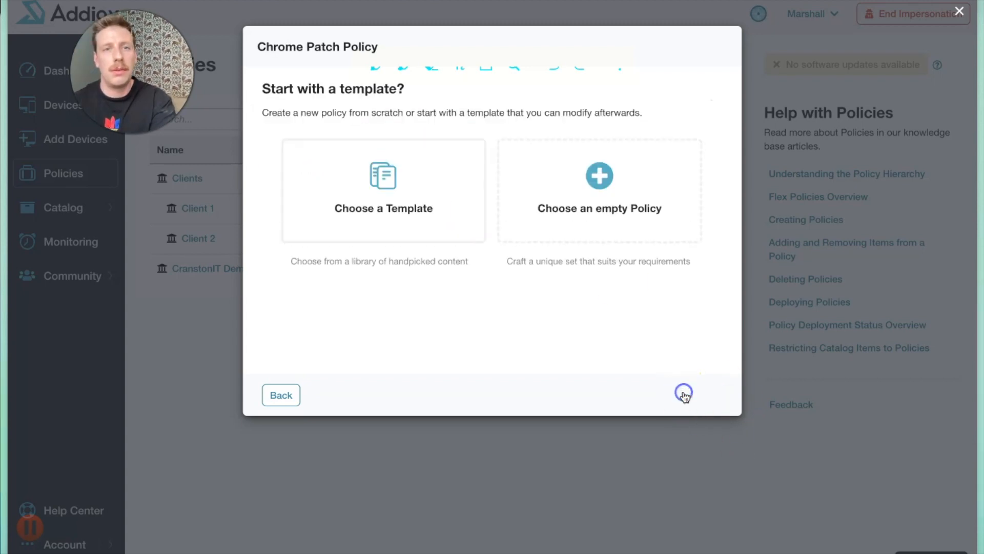
pyautogui.click(653, 177)
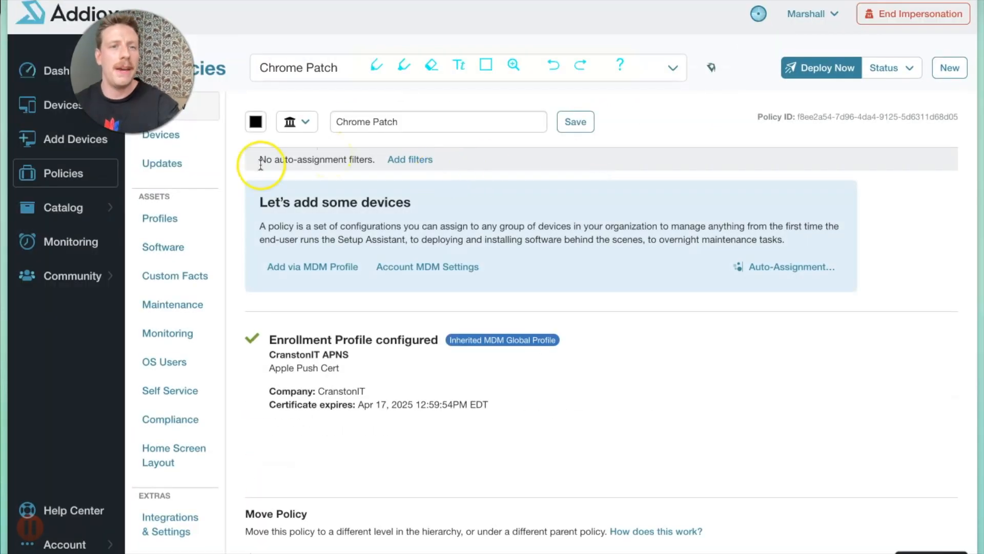
# Add an auto-assignment filter to the Chrome Patch policy requiring Device Model Name to contain "mac"
pyautogui.click(392, 163)
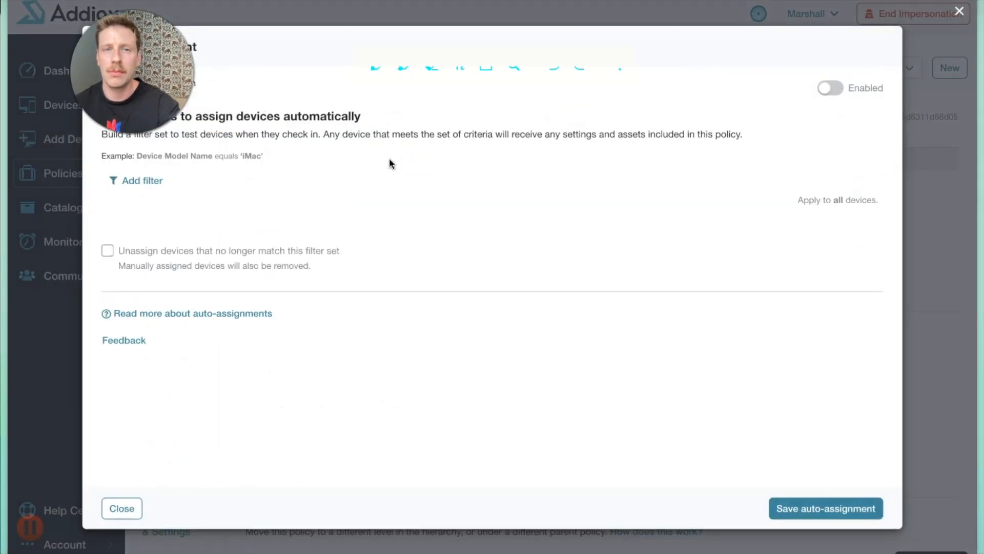
pyautogui.click(139, 182)
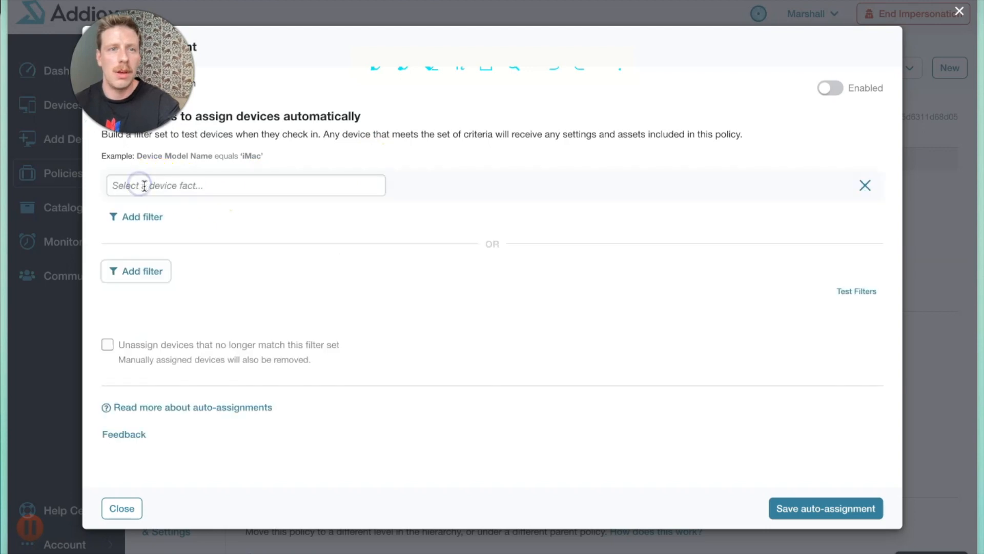
pyautogui.click(146, 186)
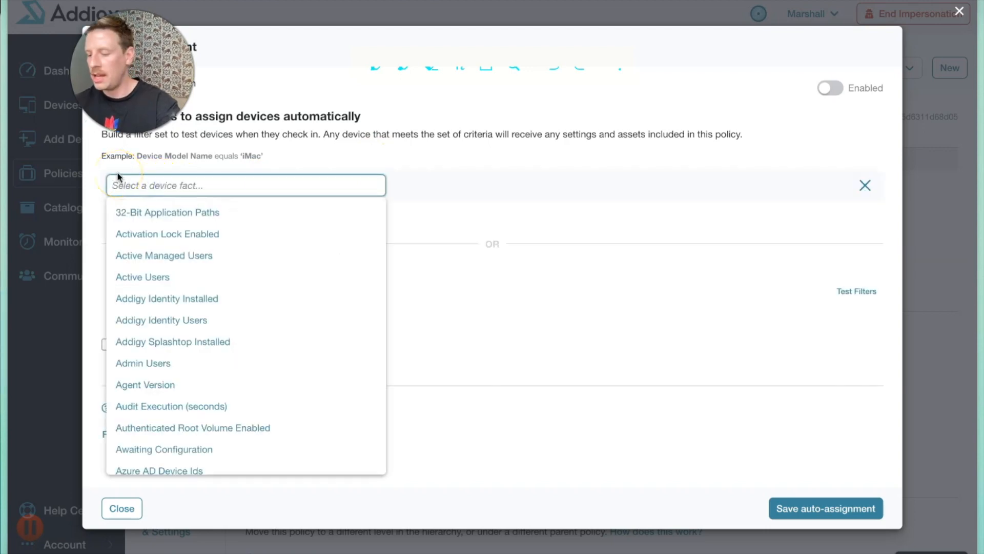
pyautogui.write('de')
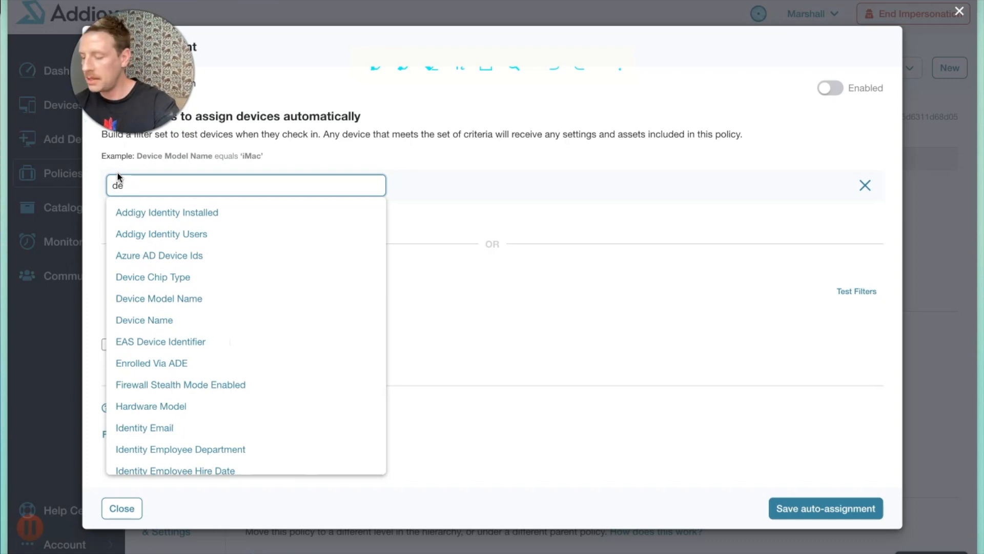
pyautogui.write('vice Model Name')
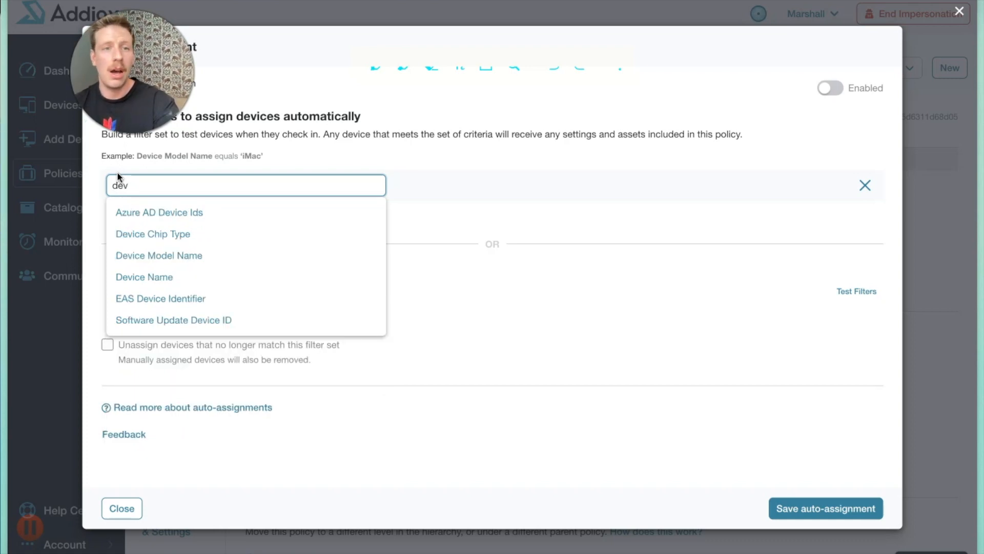
pyautogui.click(142, 255)
pyautogui.click(510, 185)
pyautogui.write('mac')
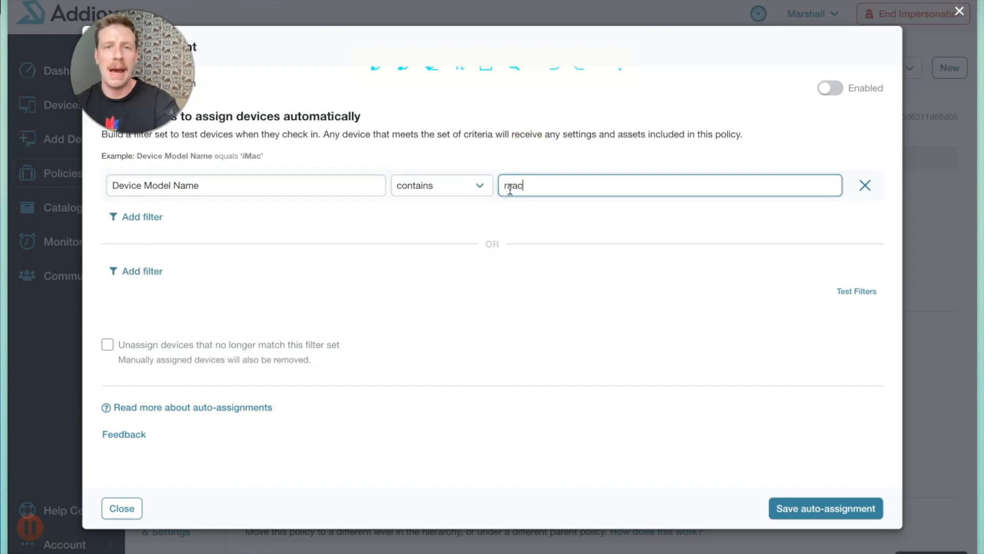
# Add a second filter condition in the same group requiring "Is Chrome installed?" to equal true
pyautogui.click(142, 217)
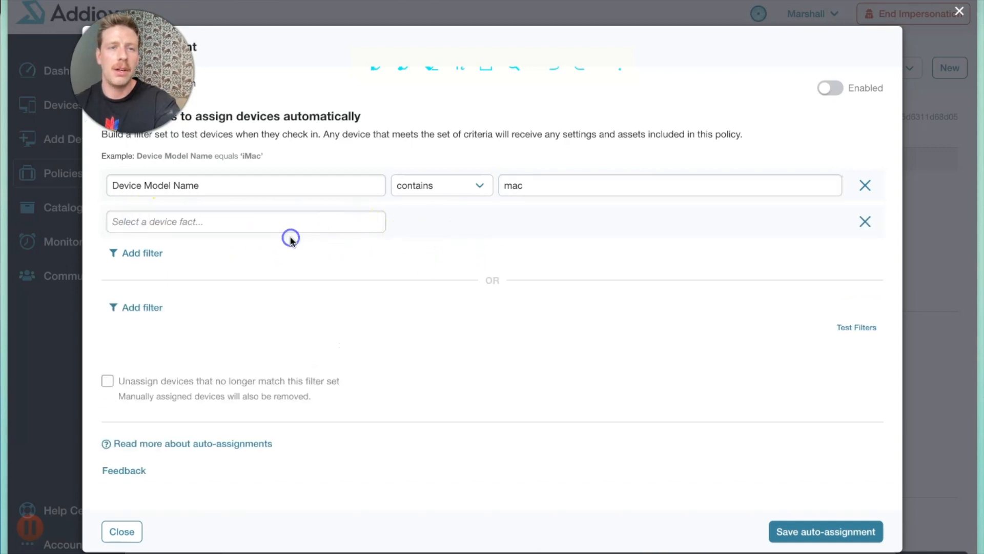
pyautogui.click(282, 221)
pyautogui.write('chro')
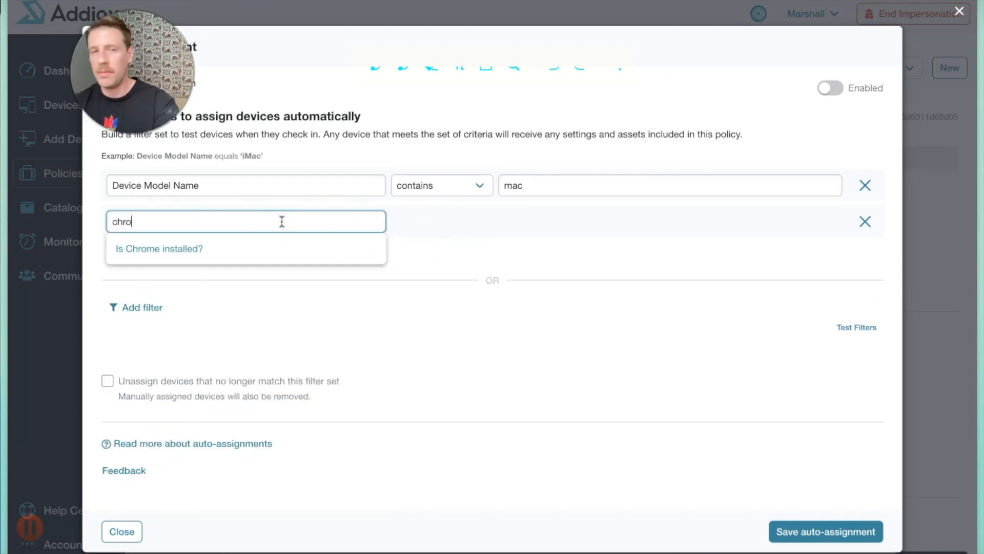
pyautogui.write('me')
pyautogui.click(272, 247)
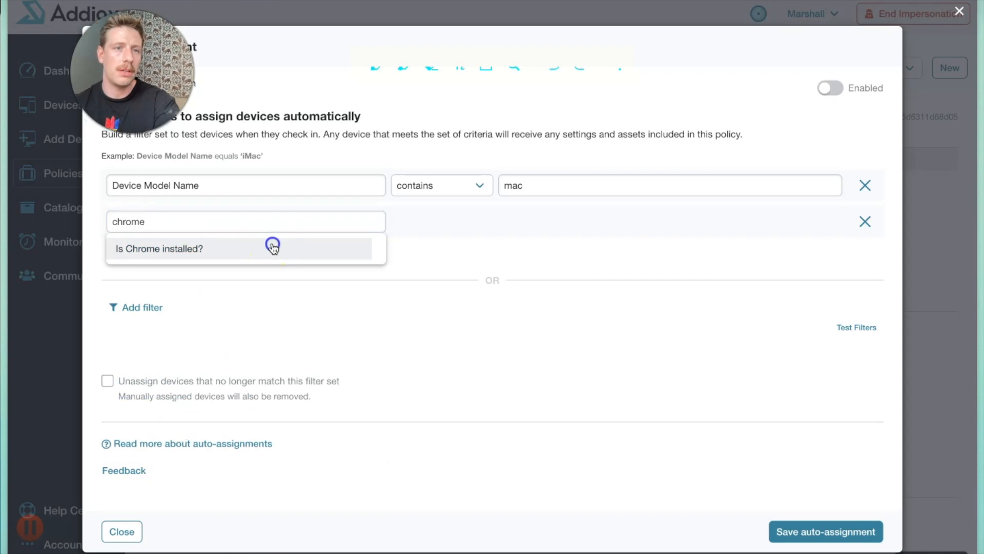
pyautogui.click(465, 221)
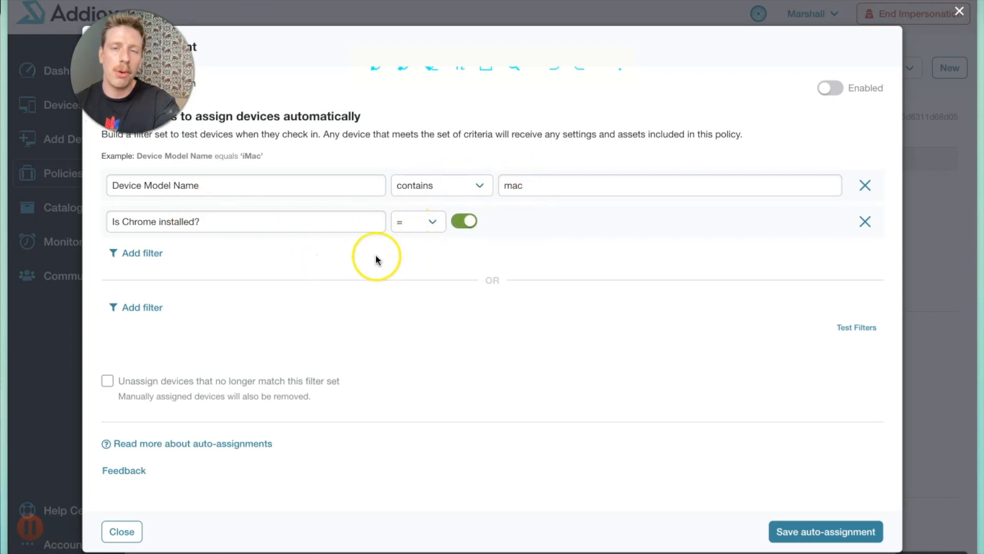
# Test the filters by viewing the matching devices, and save the auto-assignment
pyautogui.click(792, 533)
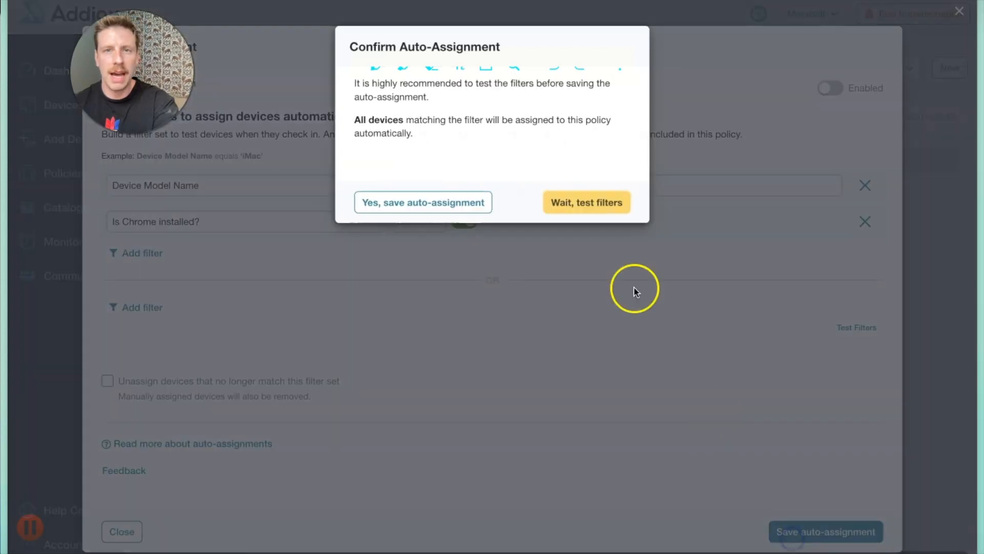
pyautogui.click(566, 203)
pyautogui.click(271, 200)
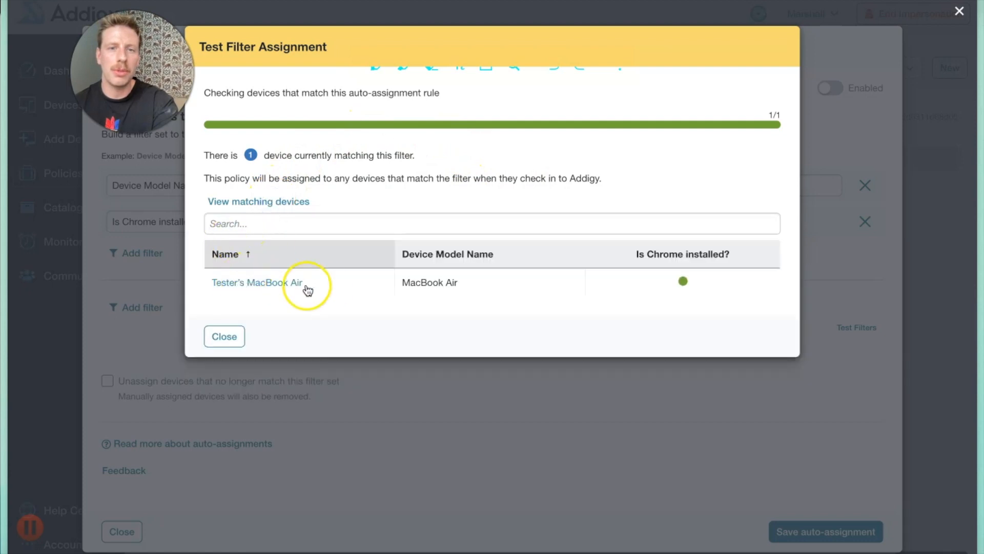
pyautogui.click(471, 460)
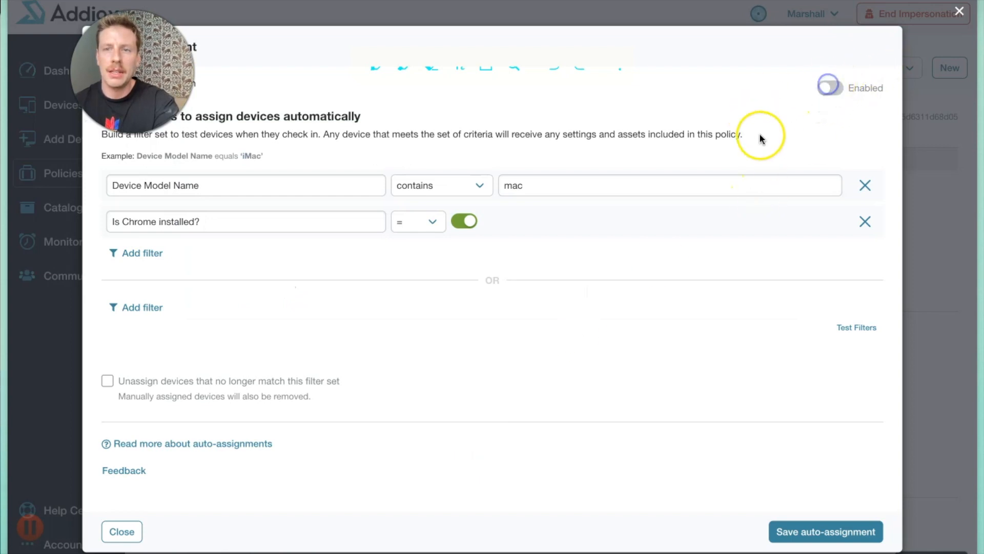
pyautogui.click(816, 539)
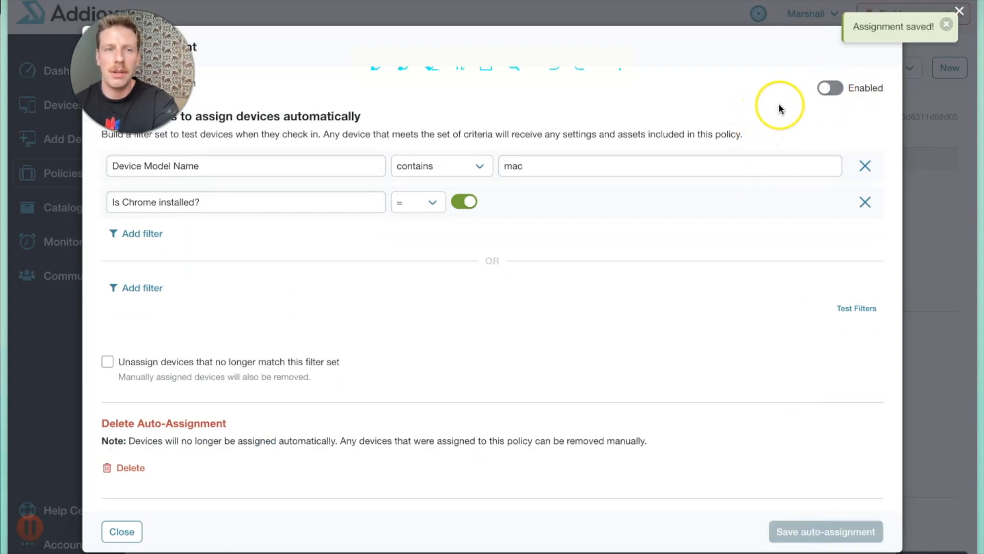
# Set the auto-assignment to unassign devices that no longer match the filter set, and enable it
pyautogui.click(109, 363)
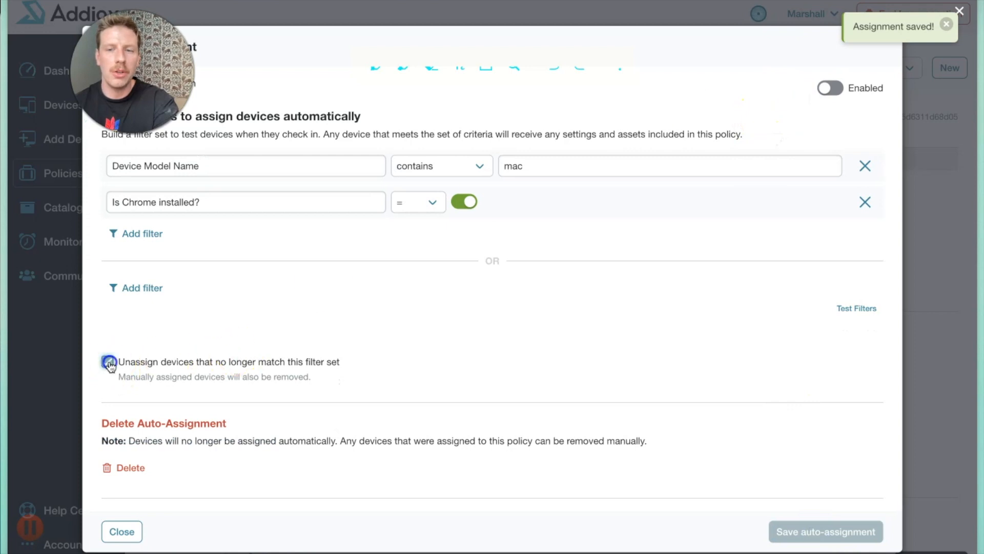
pyautogui.click(165, 369)
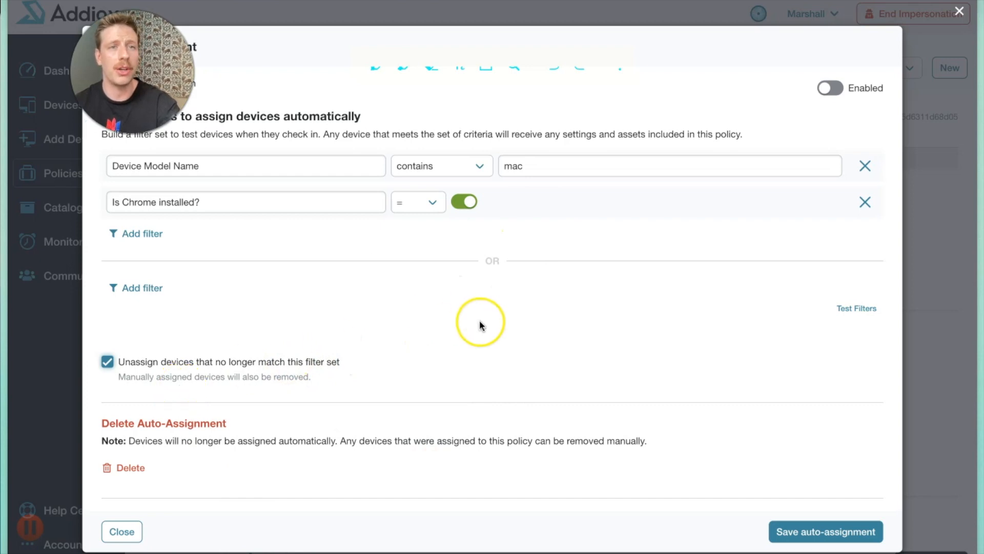
pyautogui.click(830, 88)
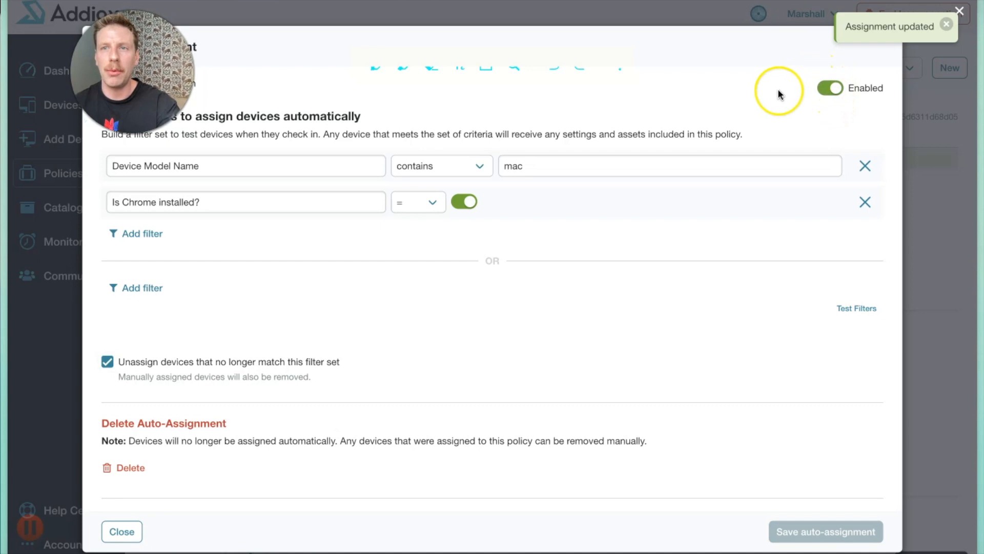
# Close the auto-assignment settings and search the Chrome Patch policy's public software library for "chrome"
pyautogui.click(931, 154)
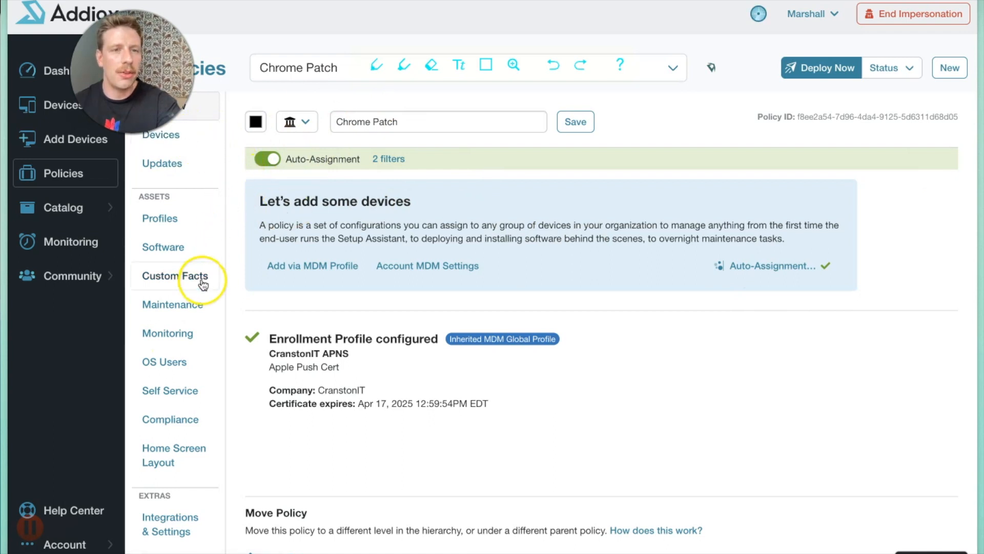
pyautogui.click(184, 248)
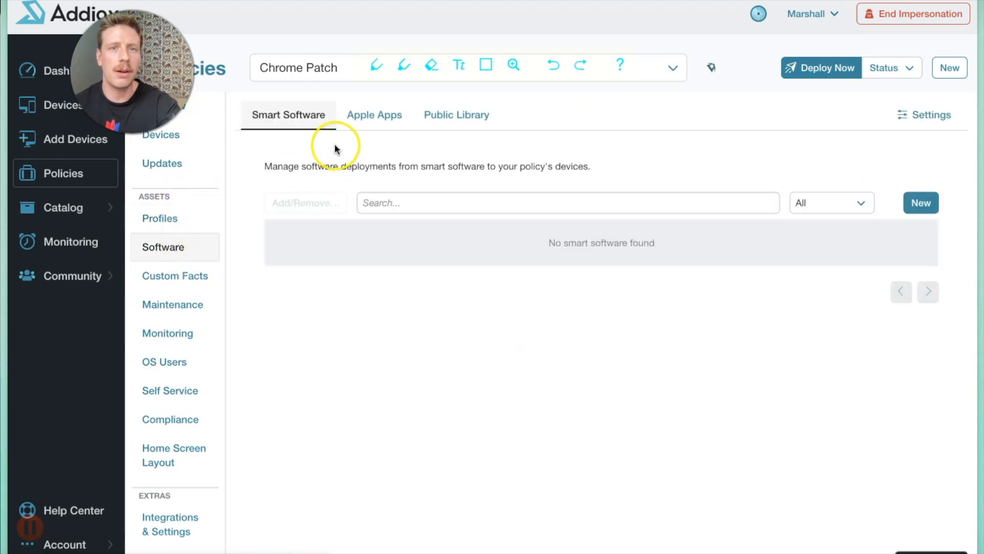
pyautogui.click(484, 119)
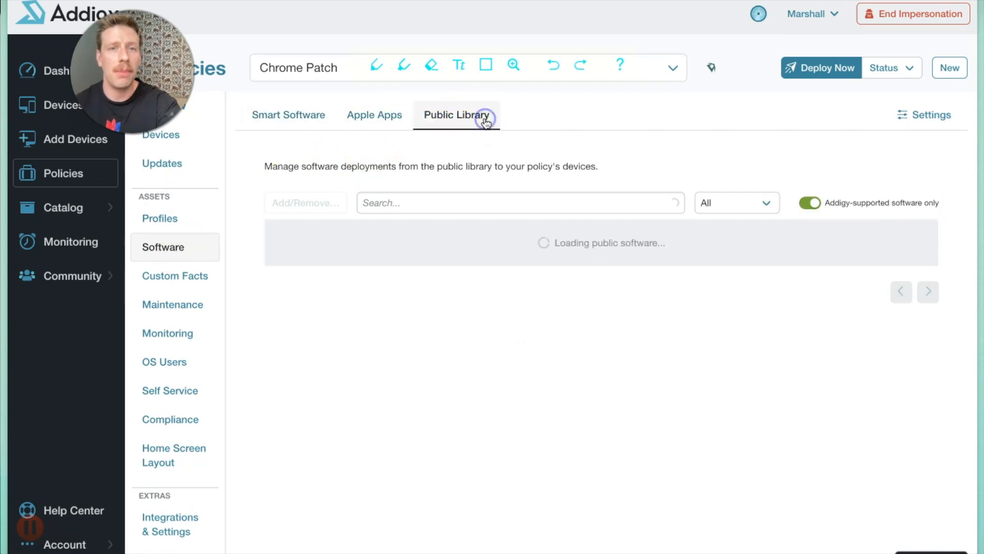
pyautogui.click(395, 198)
pyautogui.write('chrome')
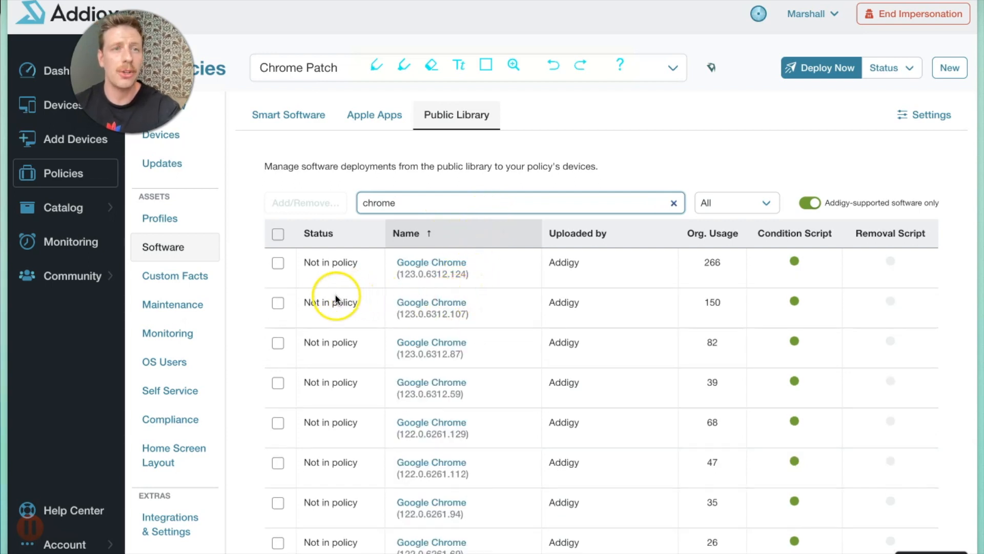
# Add Google Chrome (123.0.6312.107) from the public library to the Chrome Patch policy and confirm the addition
pyautogui.click(282, 306)
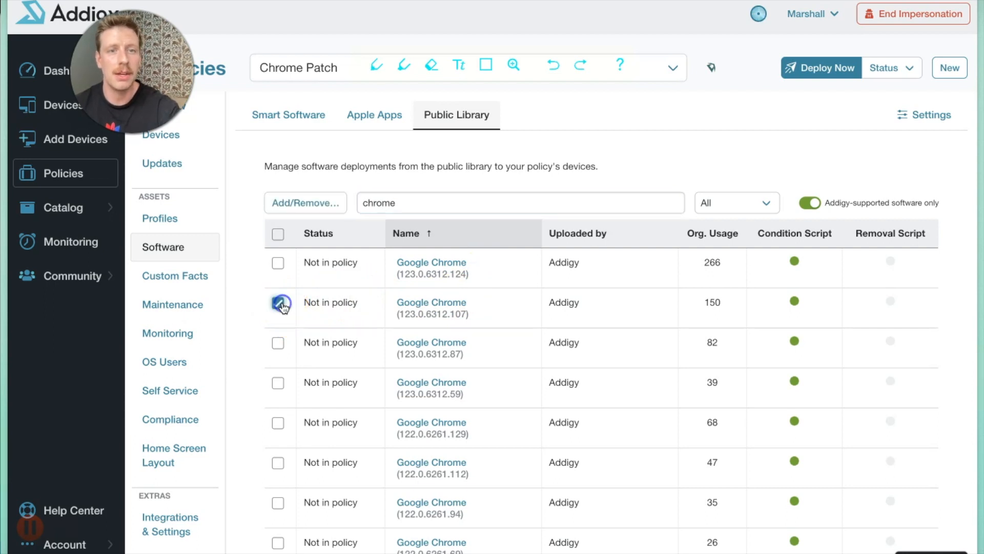
pyautogui.click(303, 201)
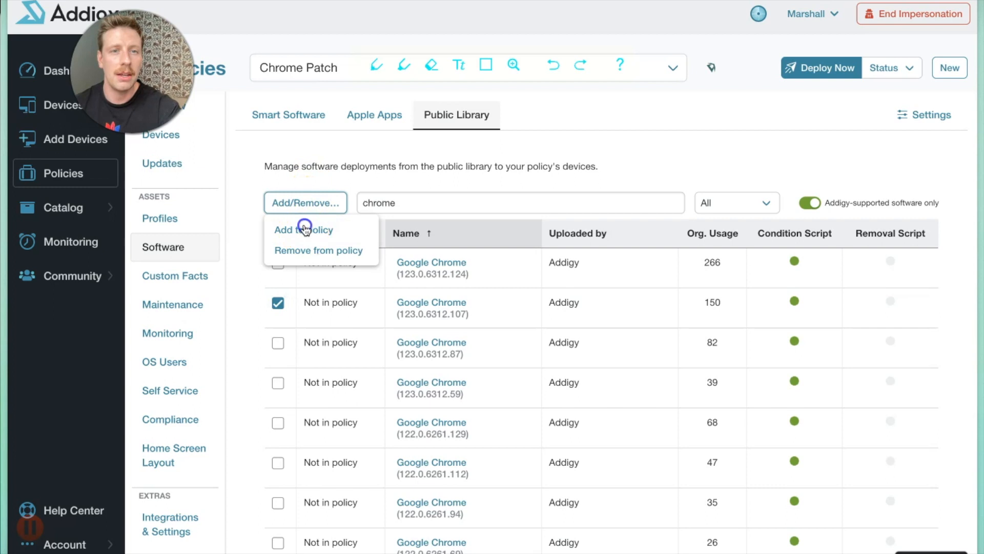
pyautogui.click(305, 229)
pyautogui.click(602, 199)
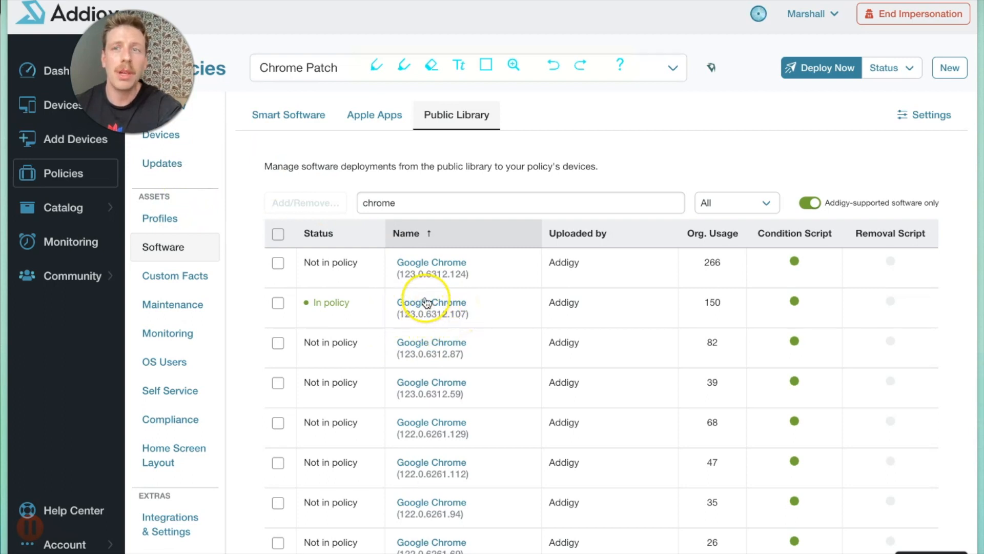
# From the policies overview, update the public-library Google Chrome software to version 123.0.6312.124 for the Chrome Patch policy
pyautogui.click(68, 176)
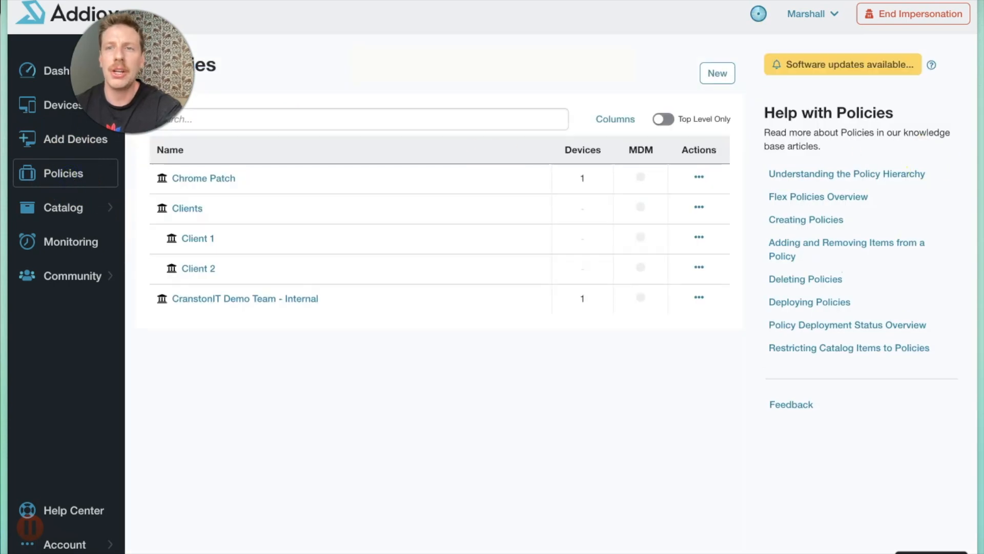
pyautogui.click(788, 70)
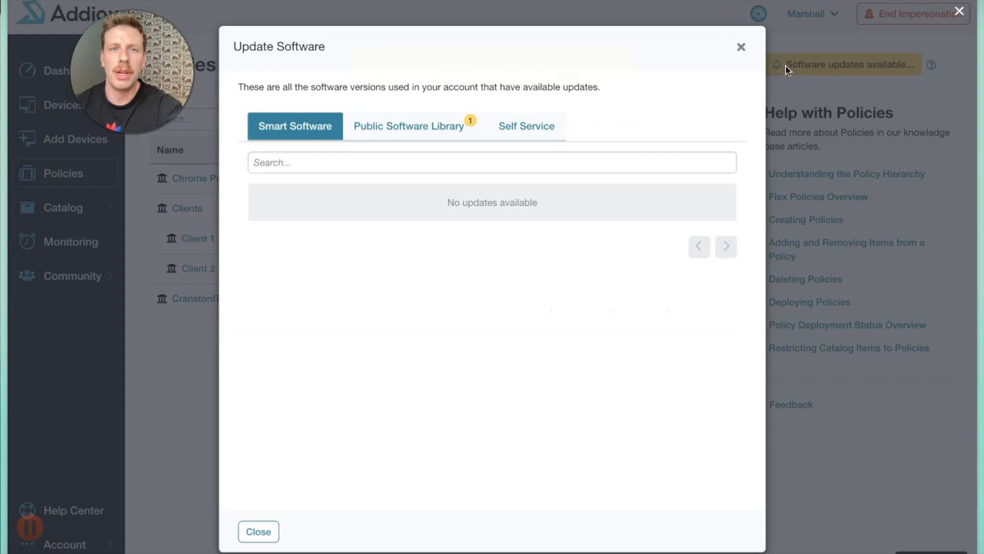
pyautogui.click(455, 125)
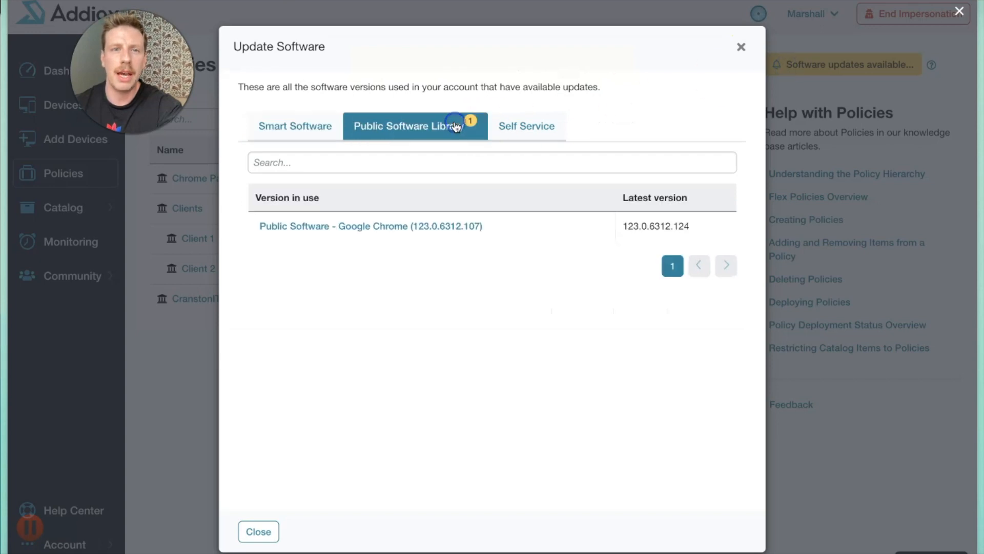
pyautogui.click(402, 232)
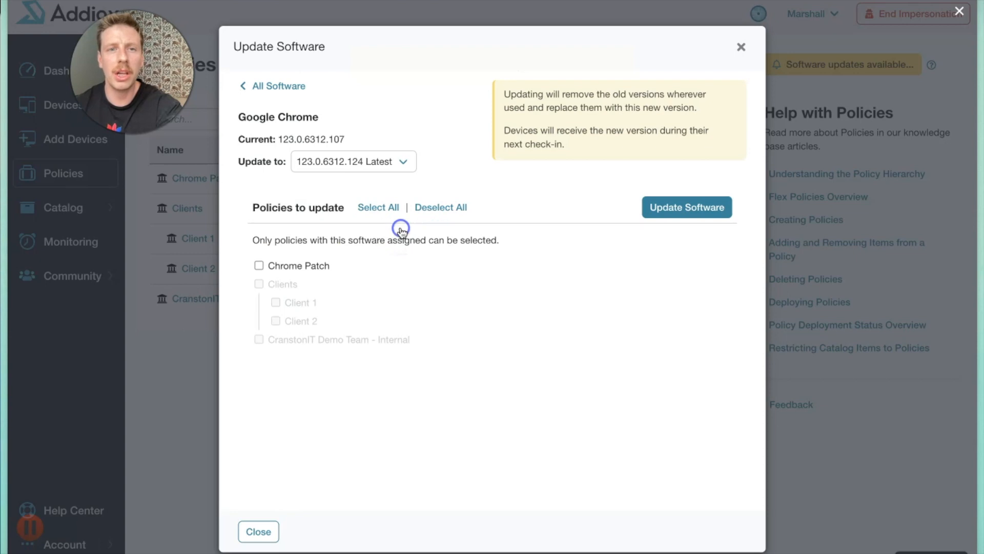
pyautogui.click(259, 266)
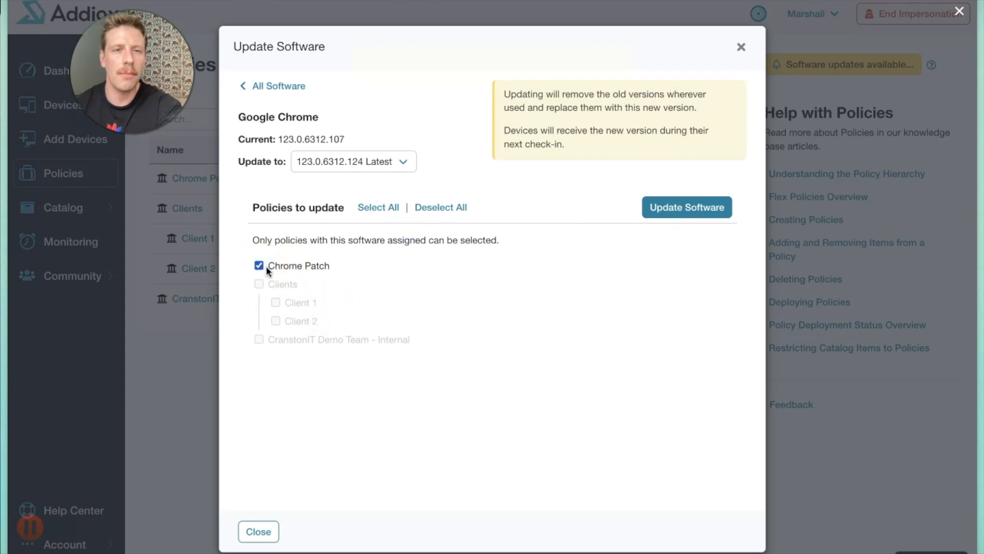
pyautogui.click(685, 211)
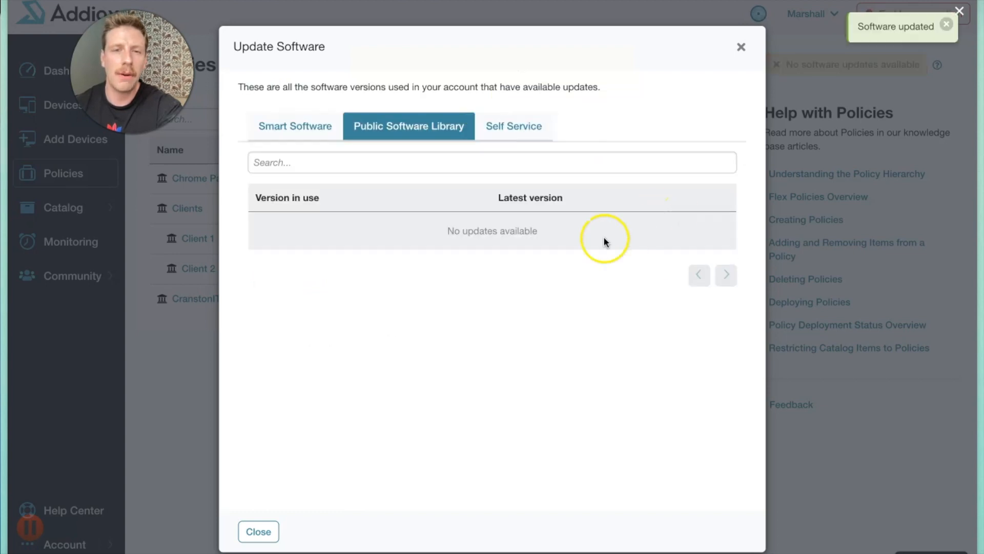